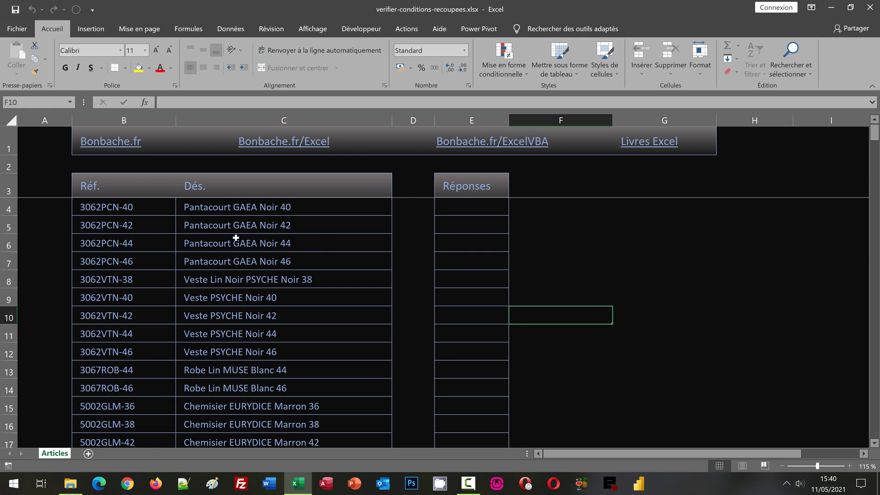
left_click(227, 226)
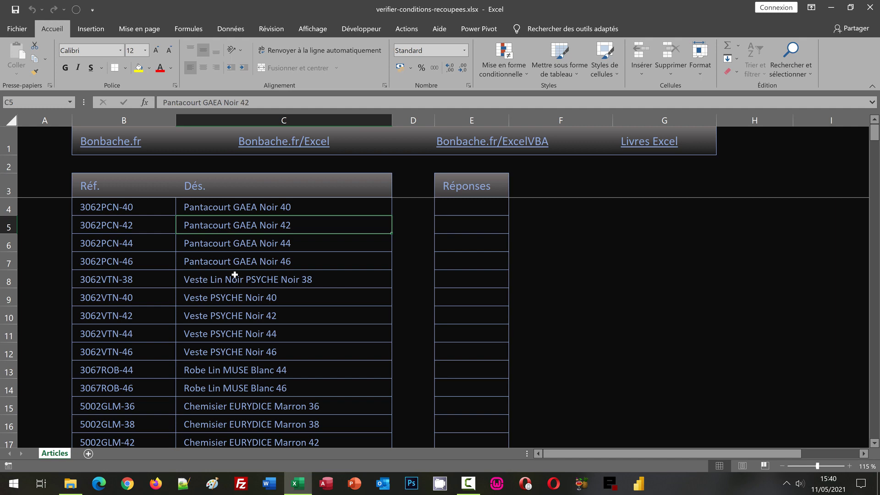
left_click(122, 187)
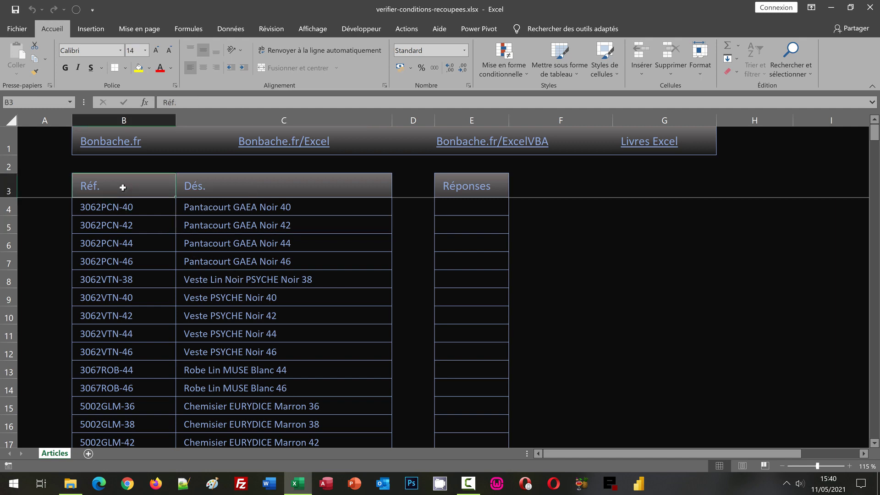
left_click(216, 183)
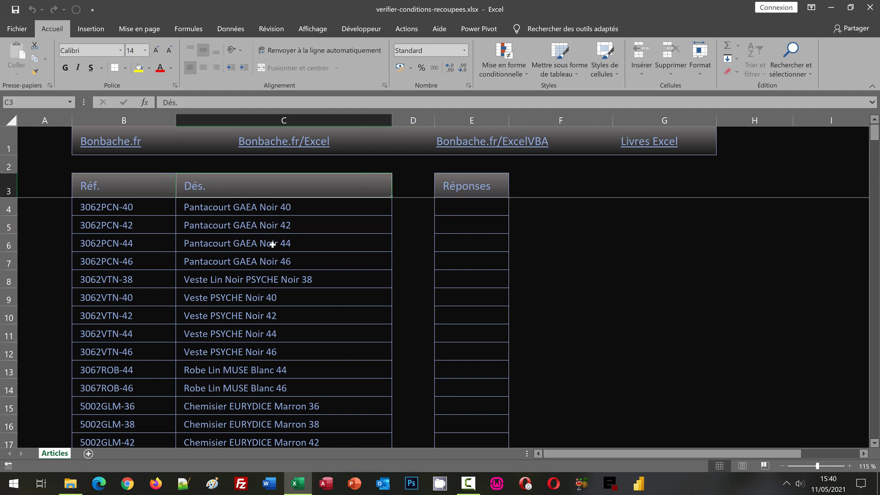
left_click(462, 187)
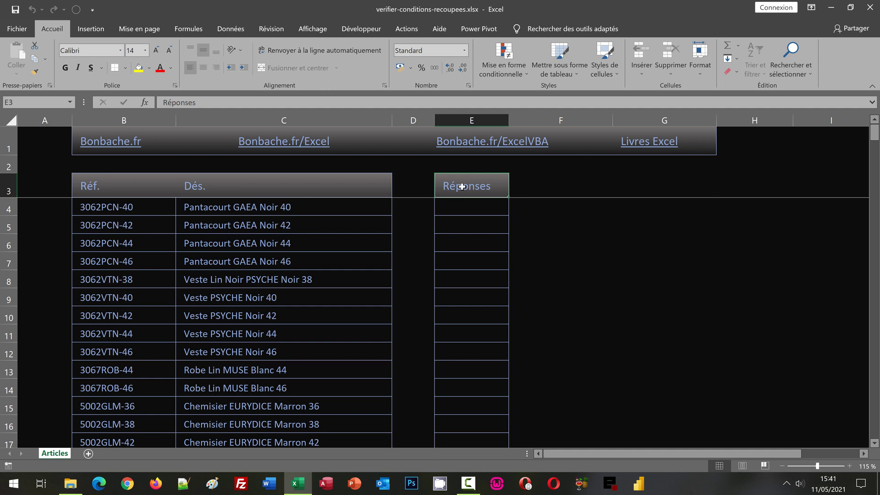
left_click(562, 230)
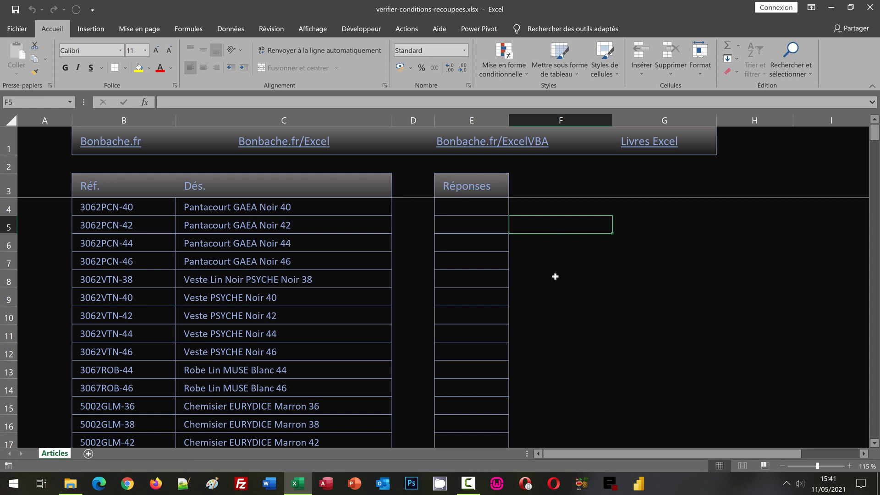
Step: Begin a formula in cell E4 that nests Nb.Si inside Somme, with C4 as the range to check
left_click(475, 204)
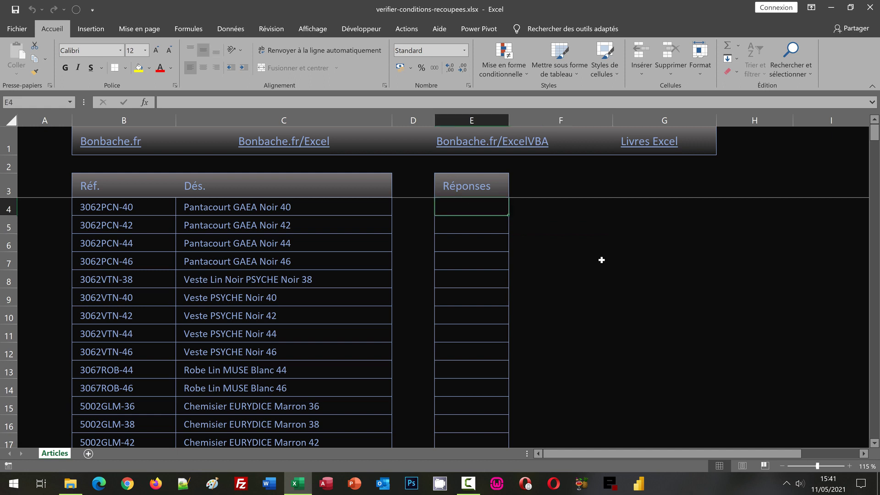
type("=")
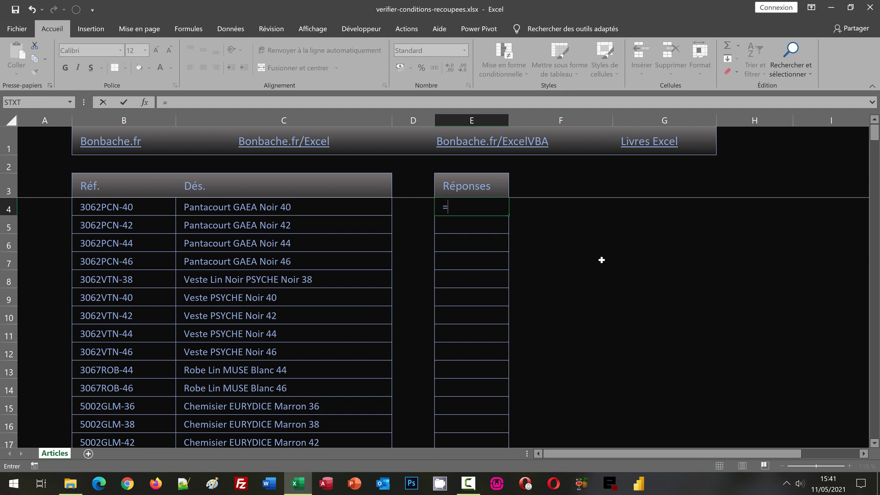
type("Somme")
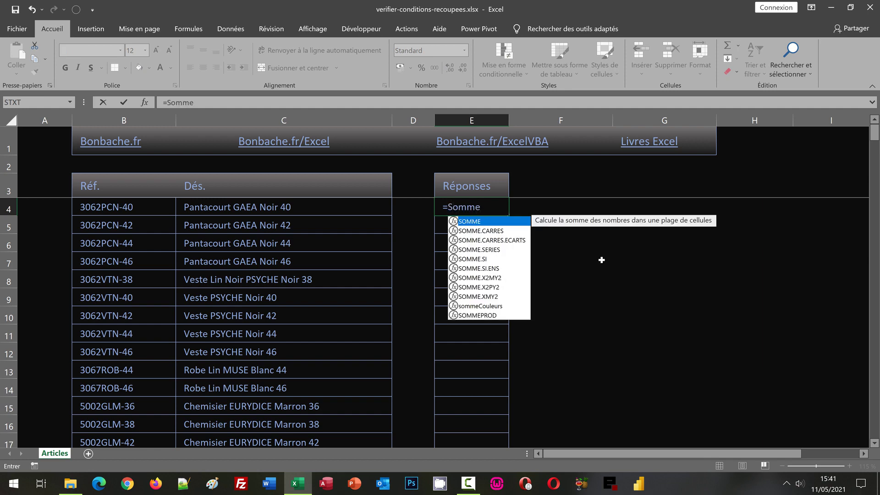
type("(")
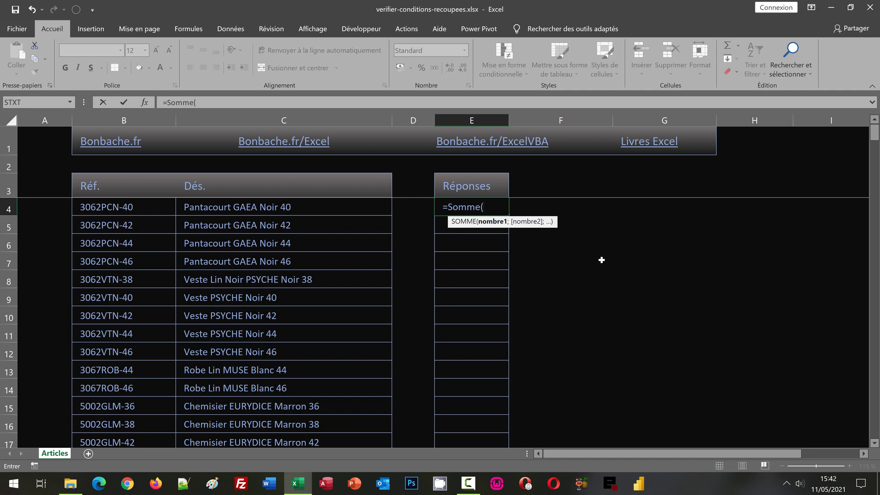
type("Nb.S")
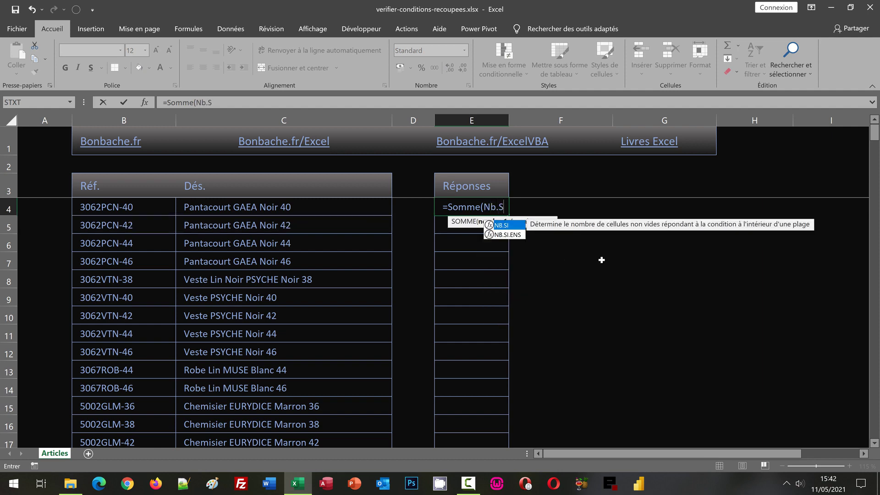
type("i(")
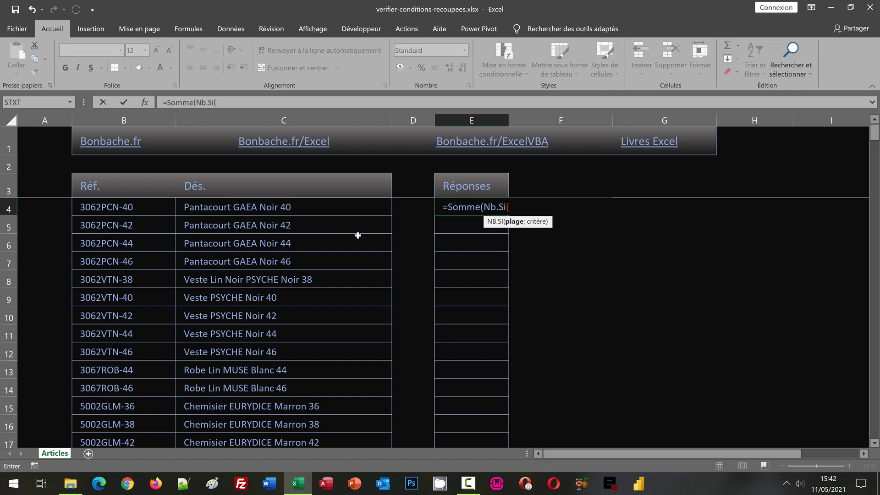
left_click(292, 208)
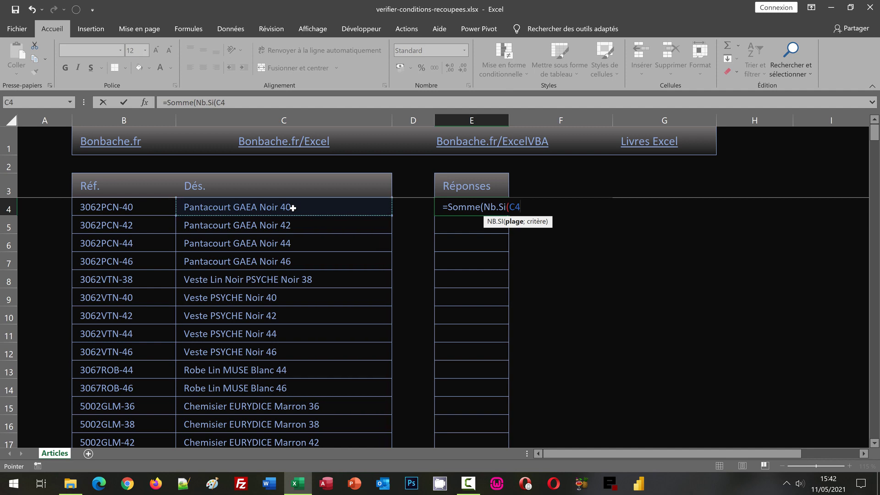
Step: Complete the E4 formula with the criteria array {"* Lin *";"* Cuir *";"* Lacet *"} and the test >0, keeping E4 selected
type(";")
type("{\"*")
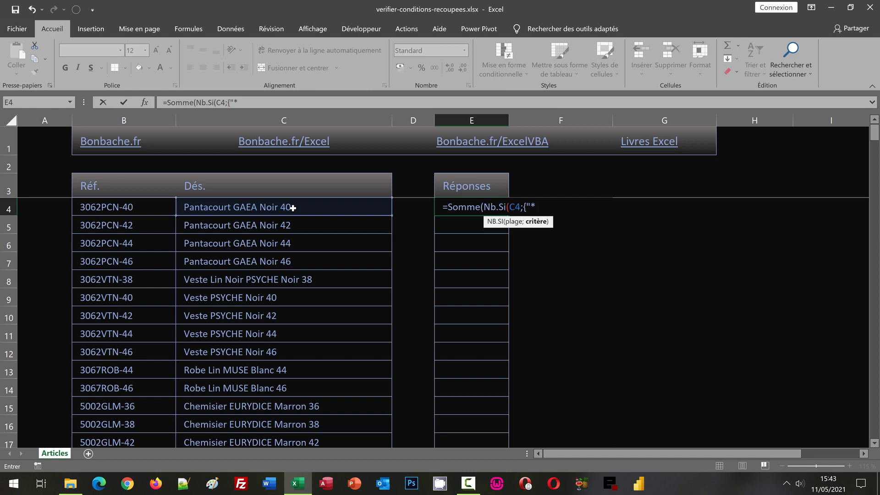
type(" Lin *\"")
type(";\"* Cuir *\";\"* Lac")
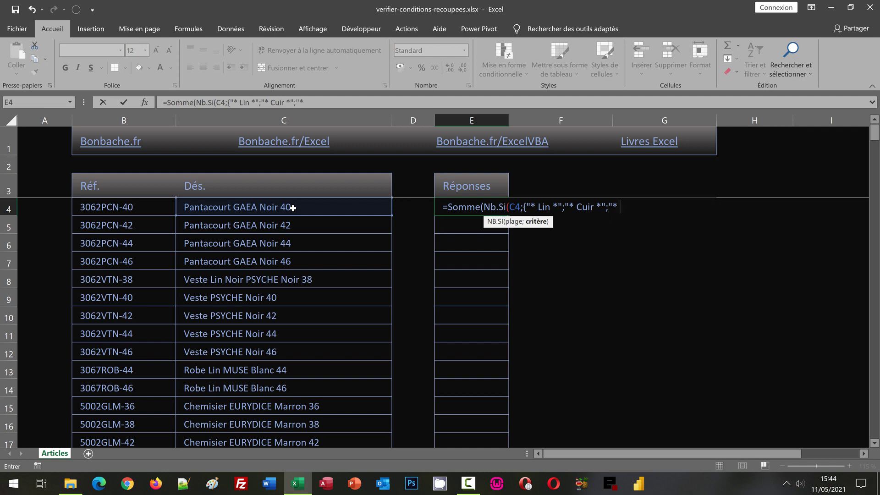
type("et *\"}")
type(")")
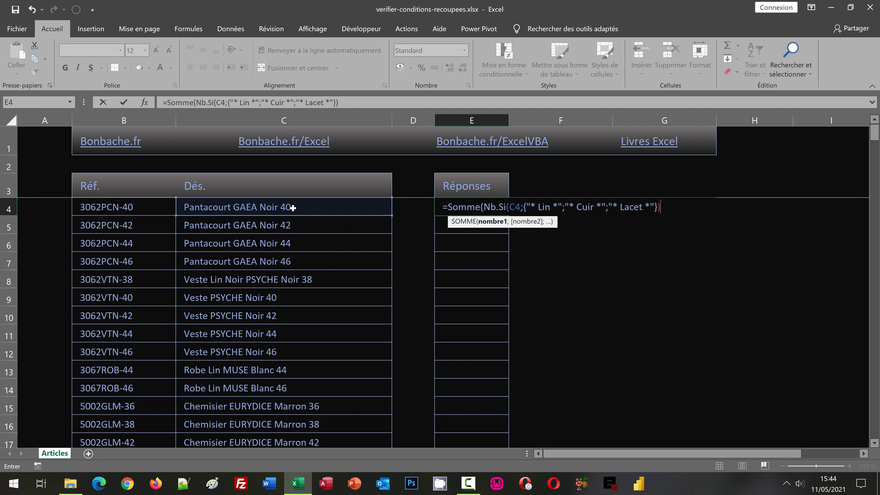
type(")")
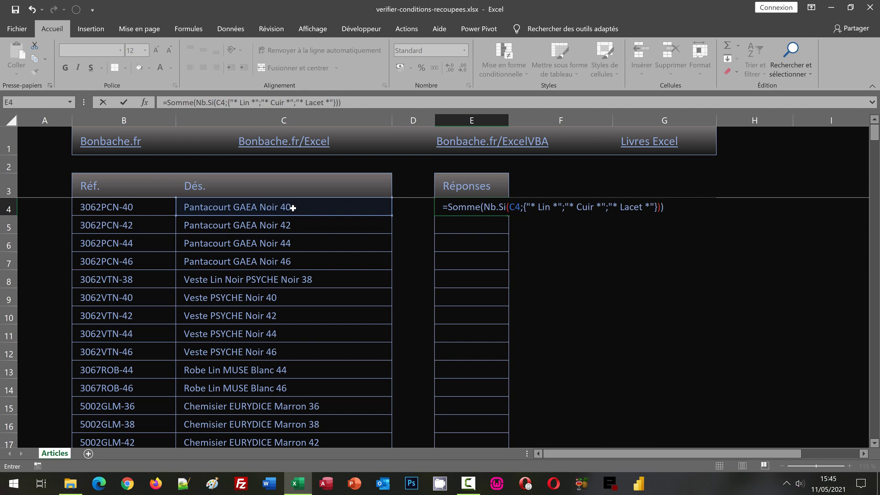
type(">0")
key("ctrl+Return")
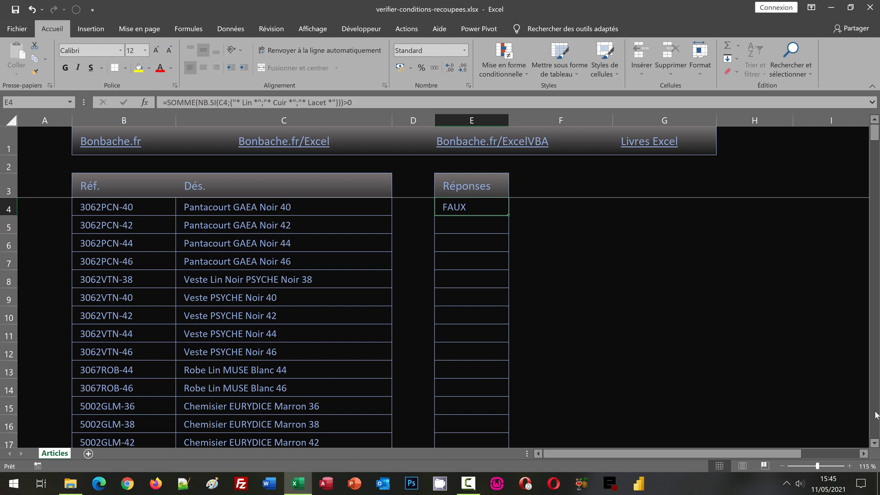
Step: Fill the E4 formula through the whole Réponses column, from E4 to E247
scroll(878, 403, "down", 9)
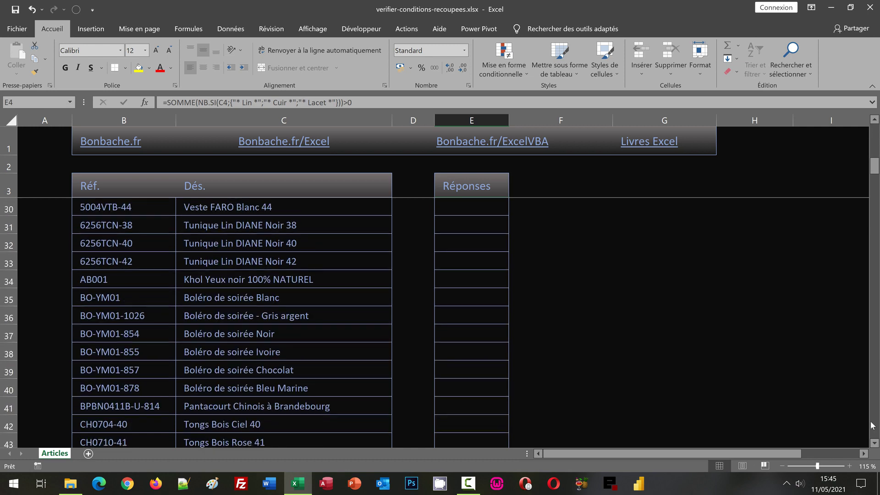
left_click(872, 426)
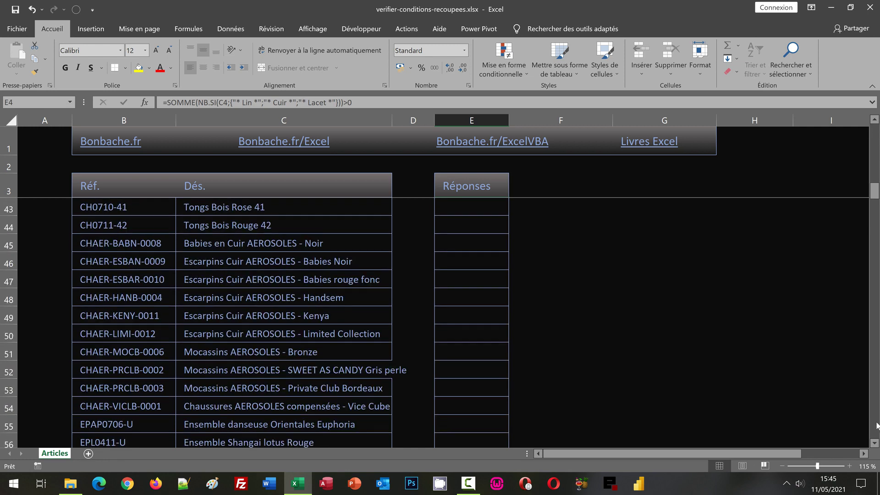
left_click_drag(874, 425, 876, 426)
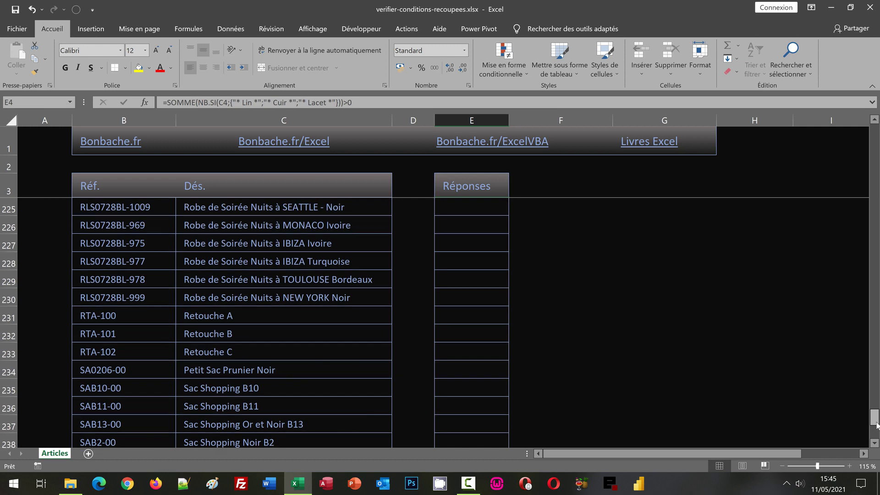
left_click(876, 434)
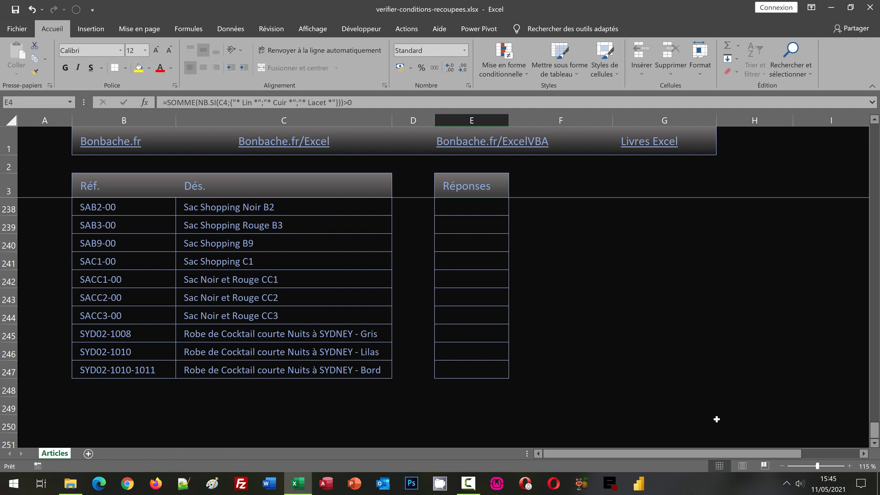
left_click(465, 373, "shift")
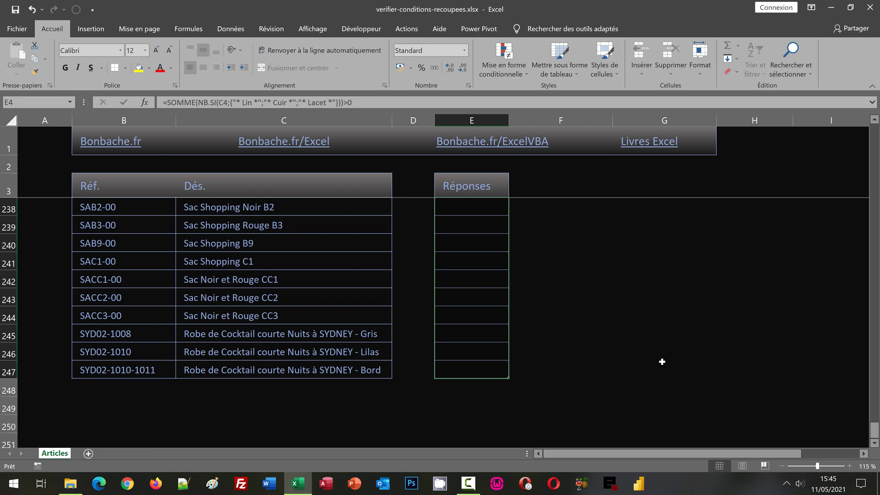
key("F2")
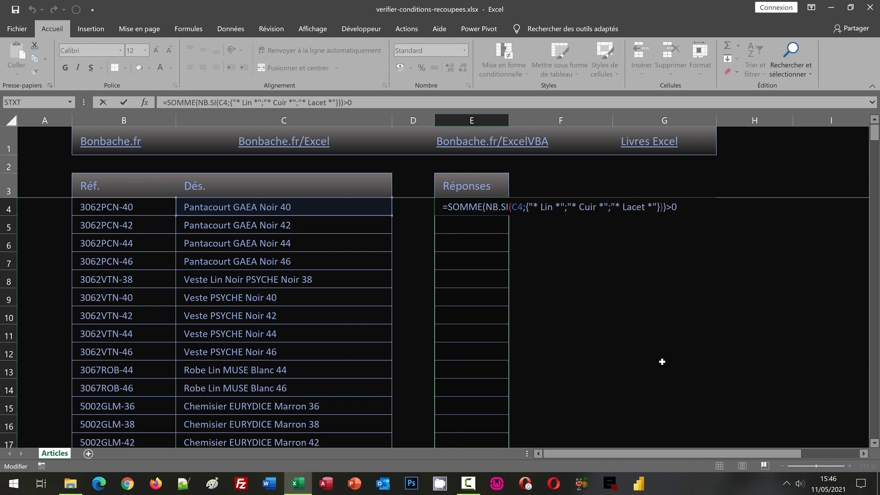
key("ctrl+Return")
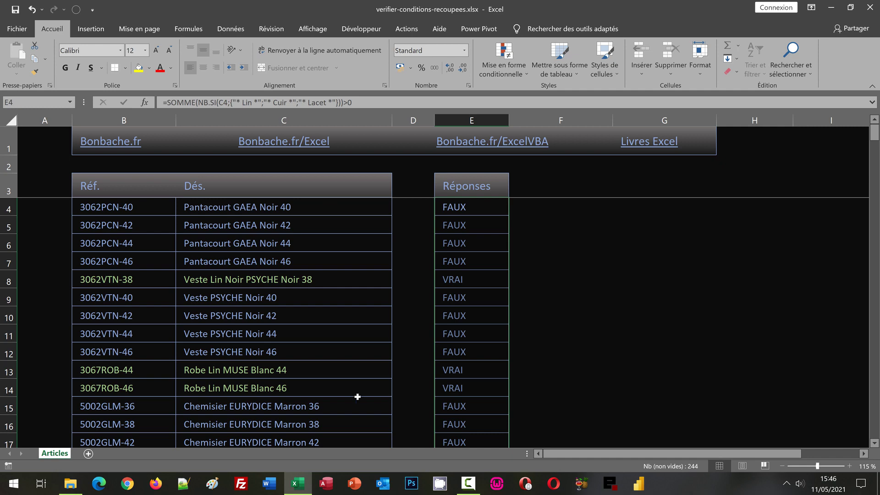
Step: Check the Réponses results and row highlighting against the Lin, Cuir and Lacet descriptions, and return to the table's start
scroll(290, 356, "down", 9)
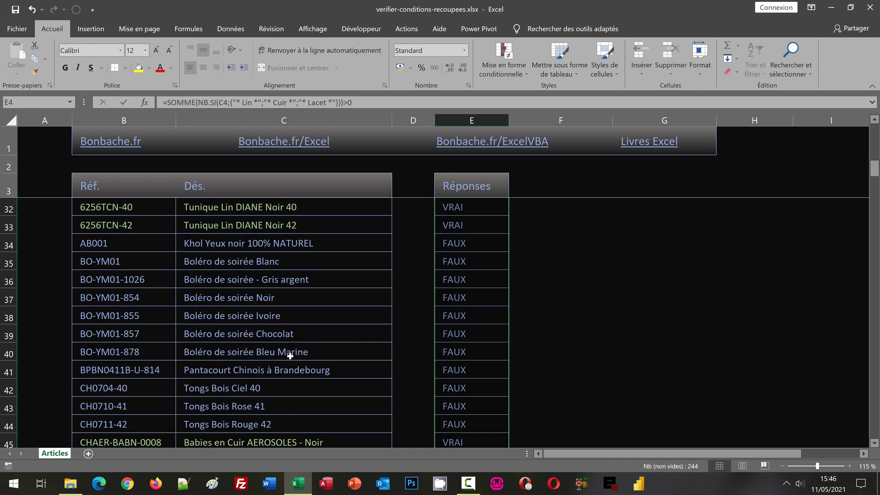
scroll(290, 356, "down", 3)
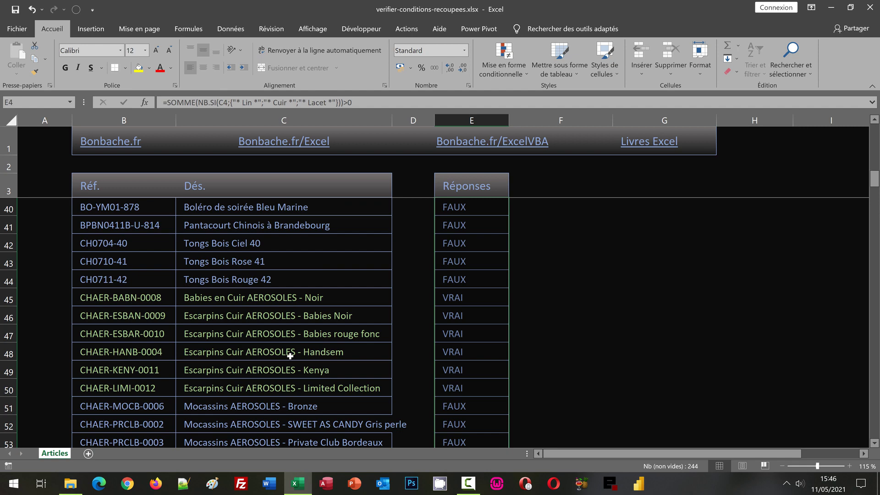
scroll(290, 356, "down", 8)
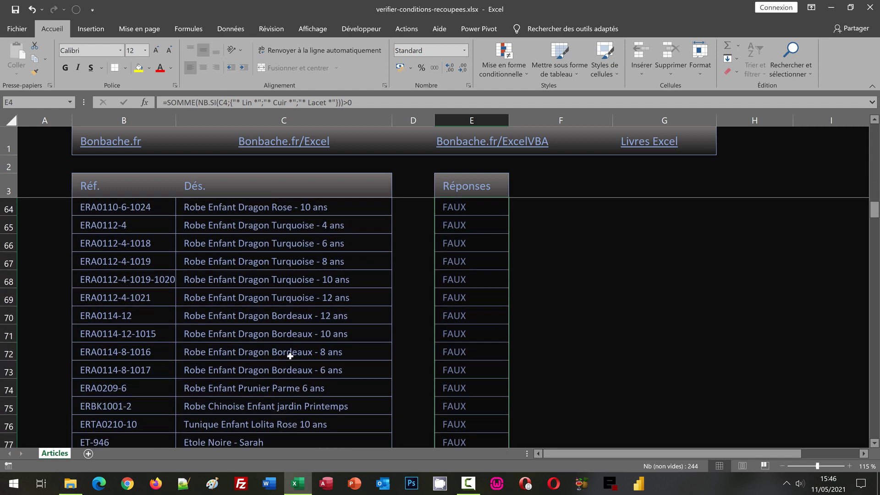
scroll(290, 356, "down", 8)
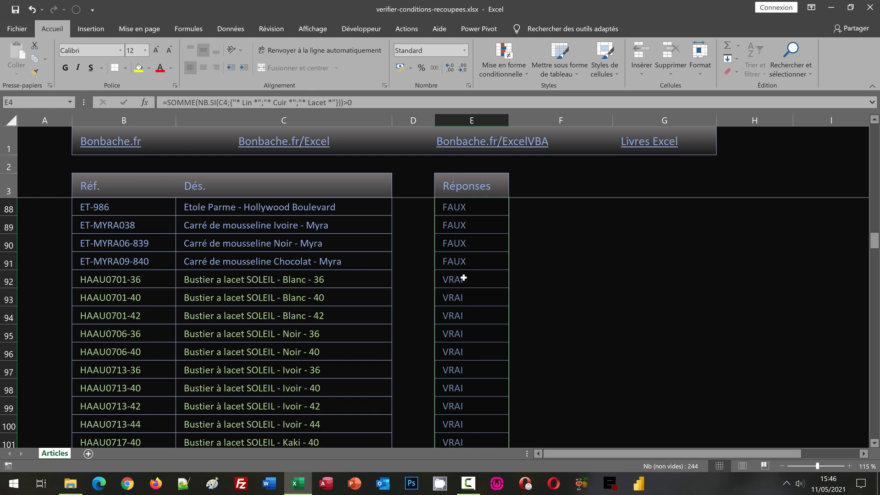
key("ctrl+Home")
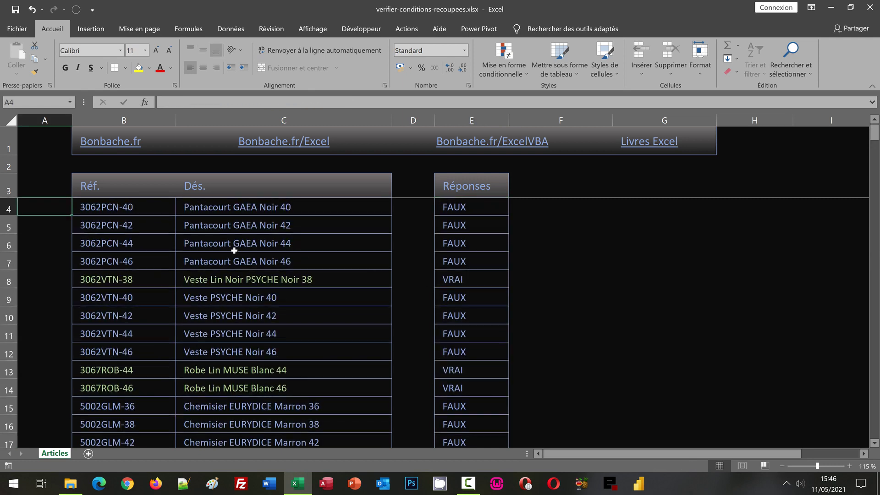
Step: Inspect the formula and format of the conditional formatting rule on the Réf. and Dés. columns, then leave the rules manager
left_click(234, 251)
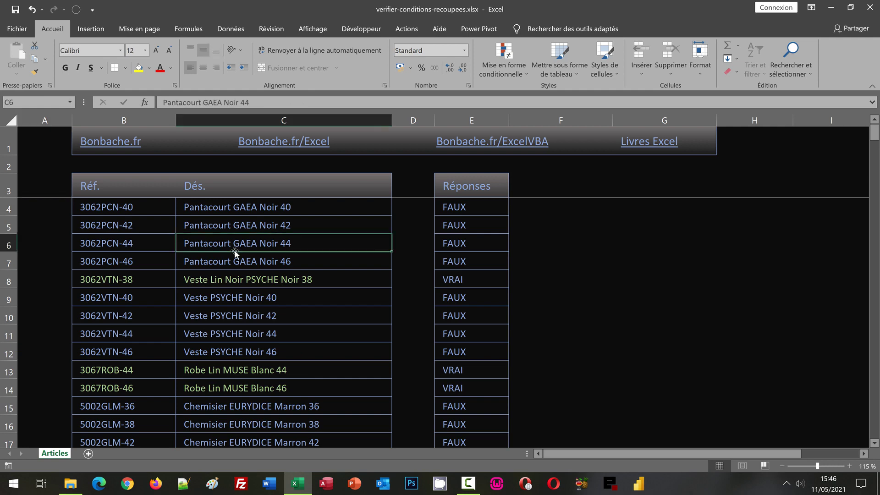
left_click(516, 73)
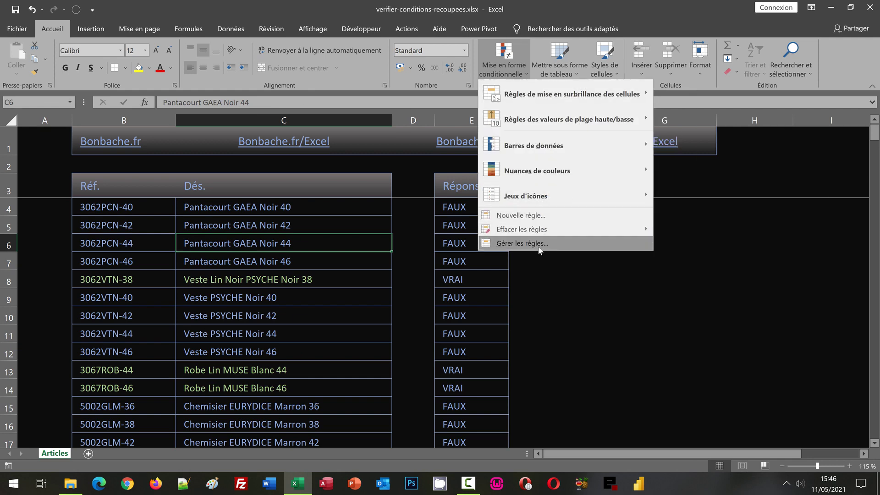
left_click(539, 244)
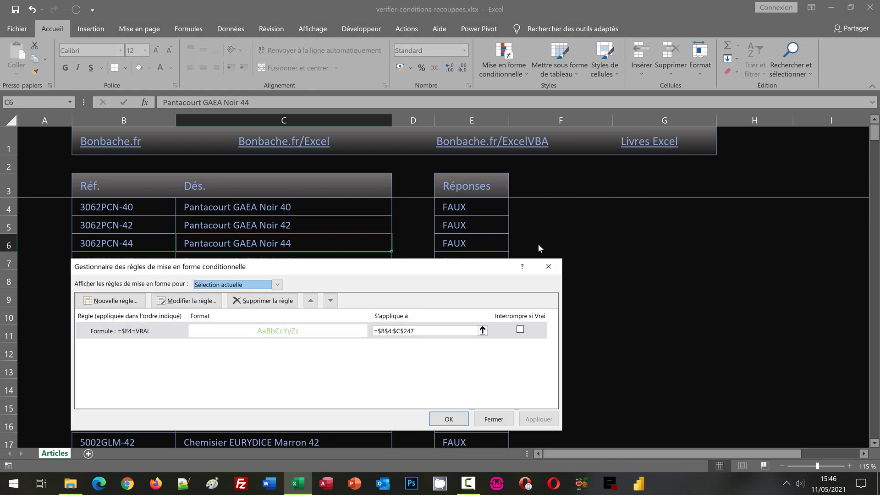
left_click(191, 301)
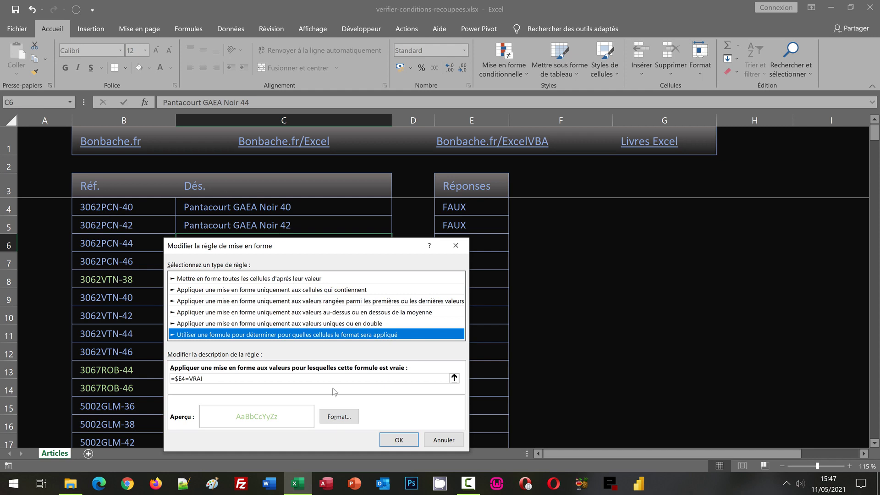
left_click(408, 438)
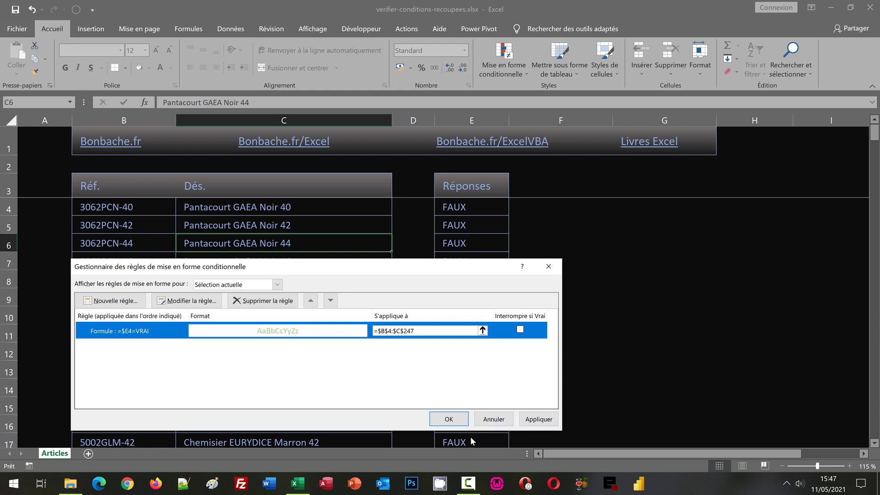
left_click(485, 420)
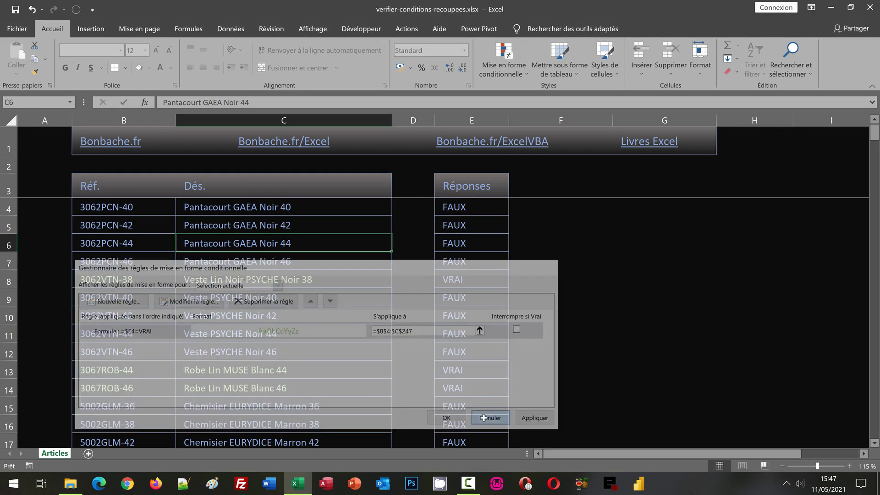